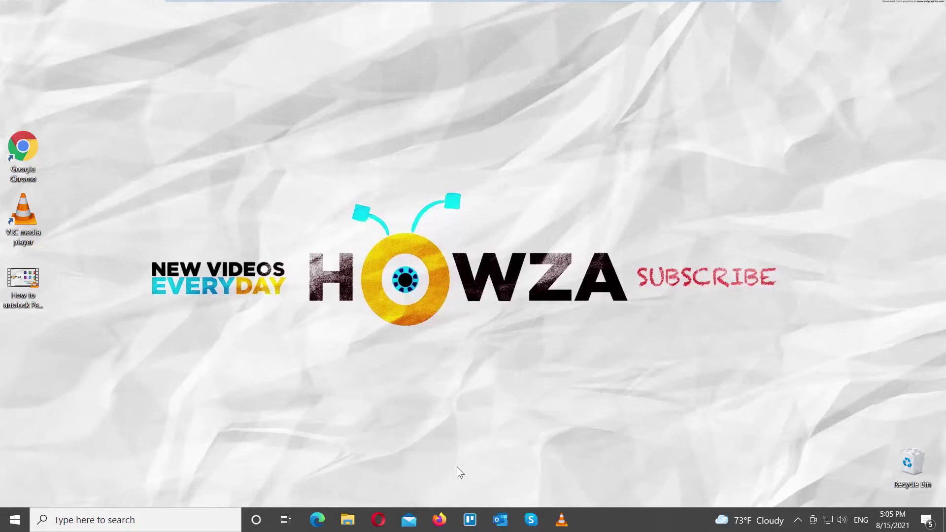
- Open the unblock-people video from the desktop in VLC and pause it
{"action": "left_click", "coordinate": [25, 282]}
{"action": "double_click", "coordinate": [25, 279]}
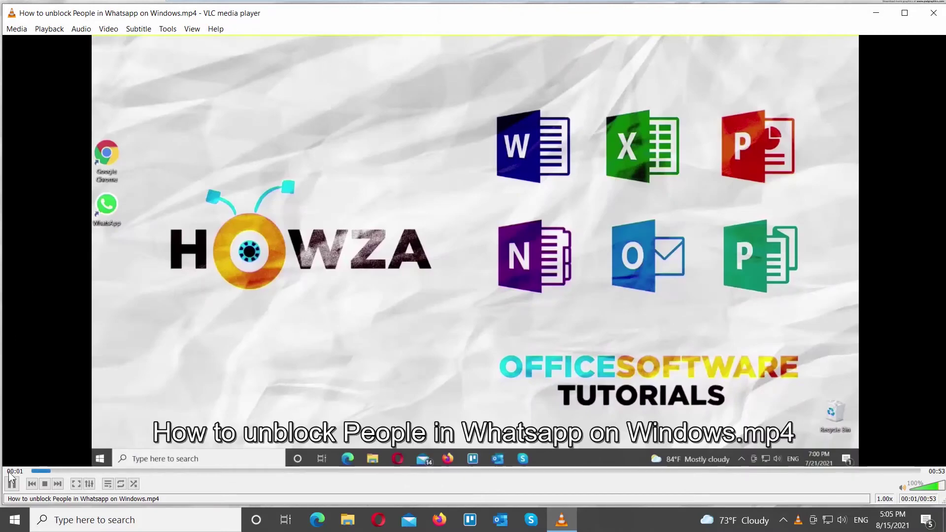
{"action": "left_click", "coordinate": [11, 484]}
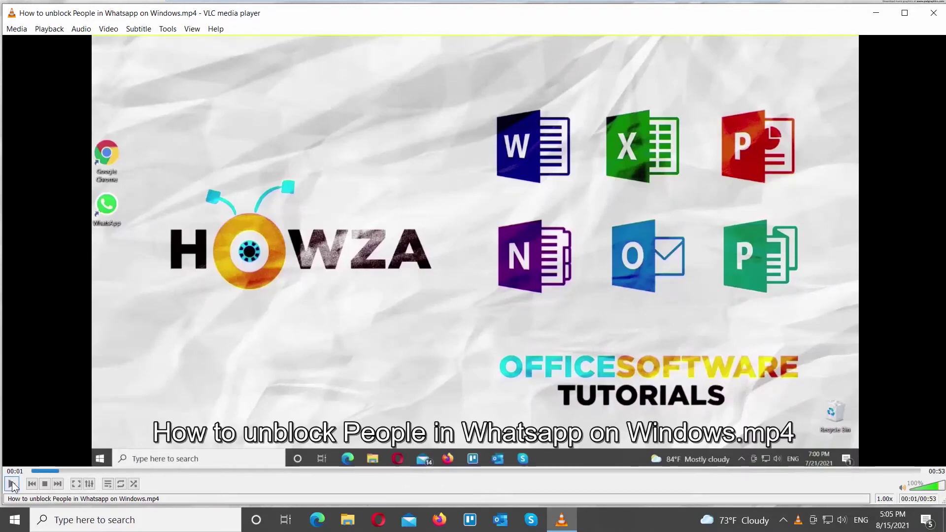
- Clear VLC's recent media list, confirm it is empty, and close VLC
{"action": "left_click", "coordinate": [16, 29]}
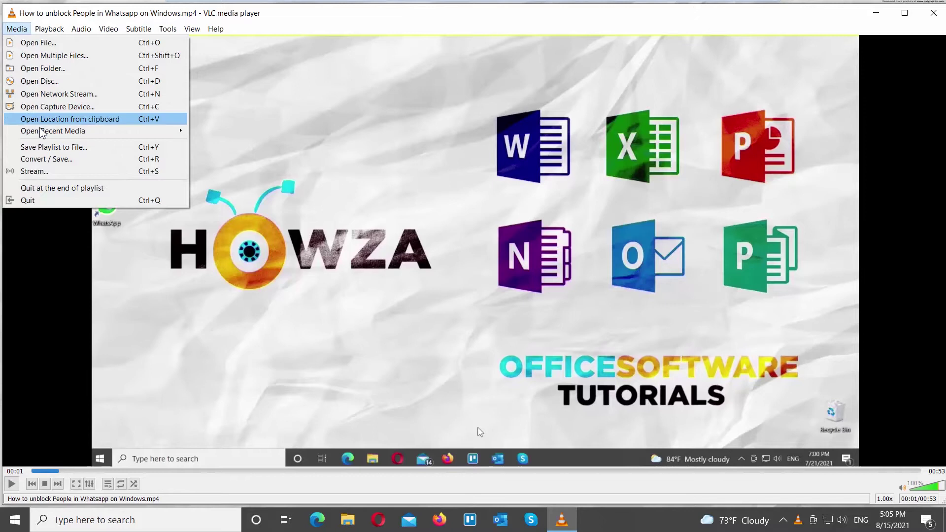
{"action": "mouse_move", "coordinate": [53, 131]}
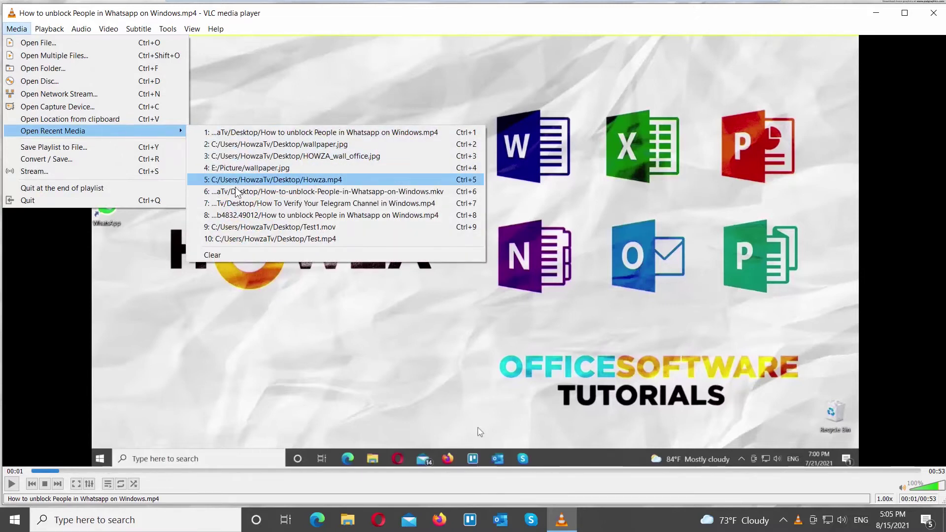
{"action": "left_click", "coordinate": [213, 256]}
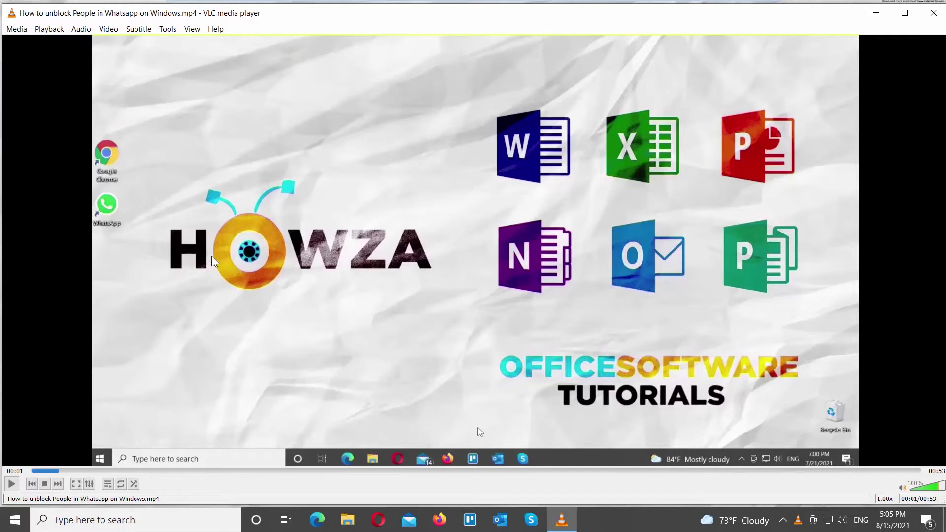
{"action": "left_click", "coordinate": [26, 29]}
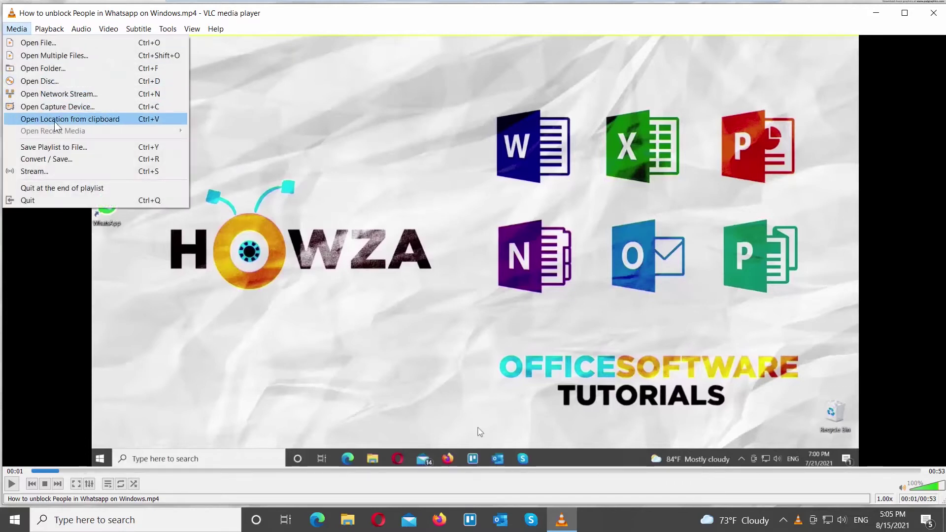
{"action": "left_click", "coordinate": [259, 144]}
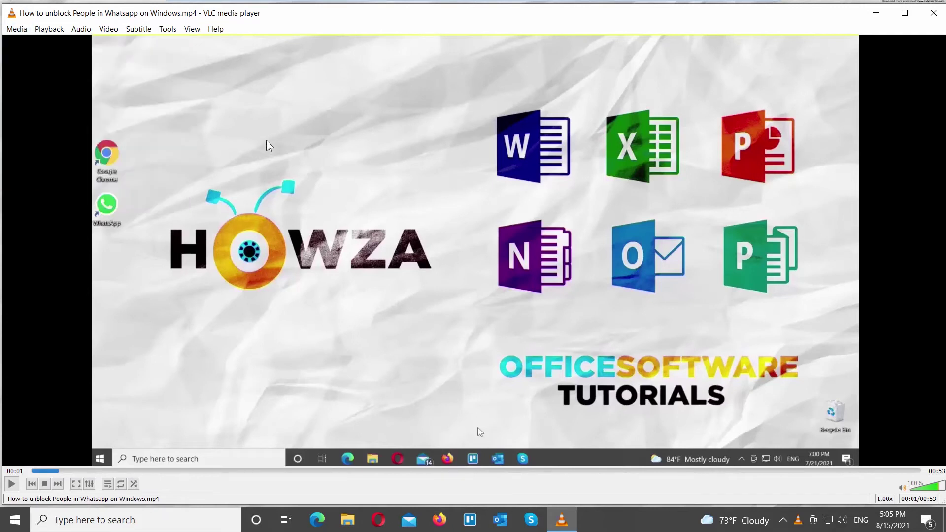
{"action": "left_click", "coordinate": [933, 13]}
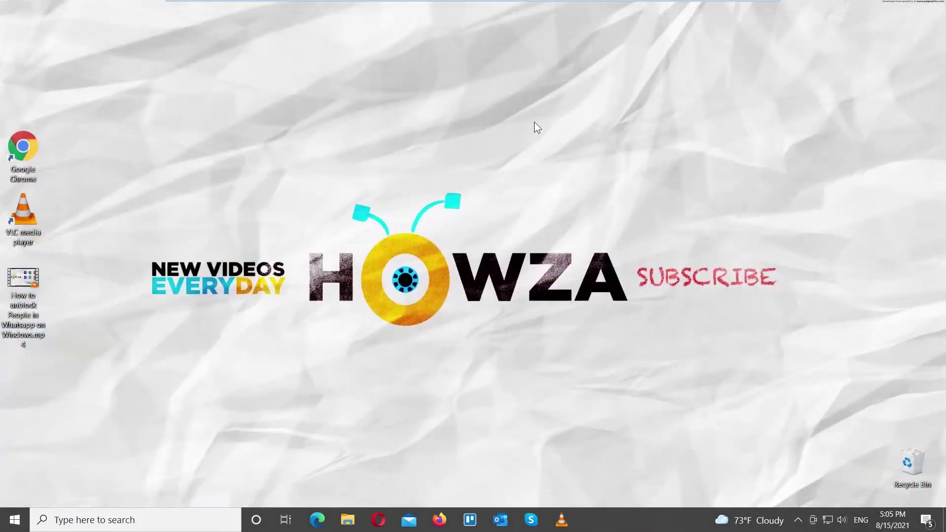
- View recent files in VLC's taskbar jump list, then open Windows Settings
{"action": "left_click", "coordinate": [561, 521]}
{"action": "right_click", "coordinate": [561, 521]}
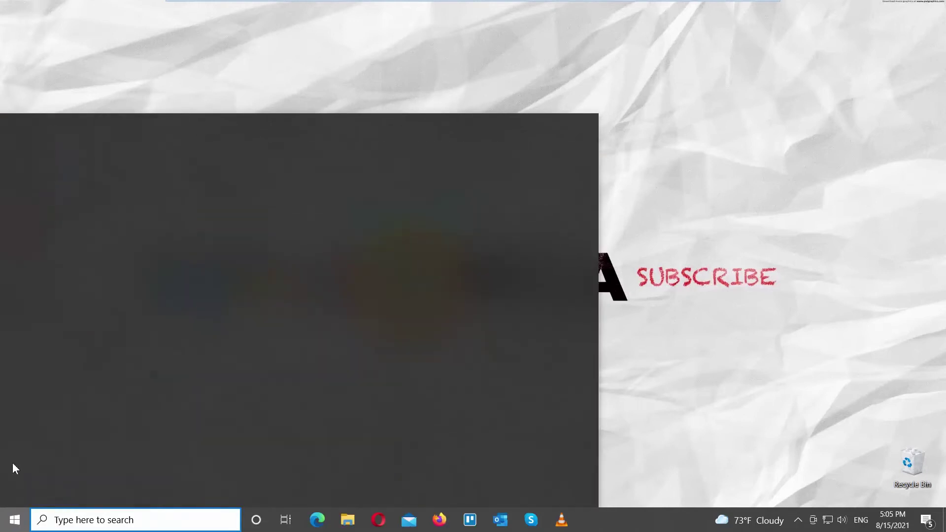
{"action": "left_click", "coordinate": [12, 467]}
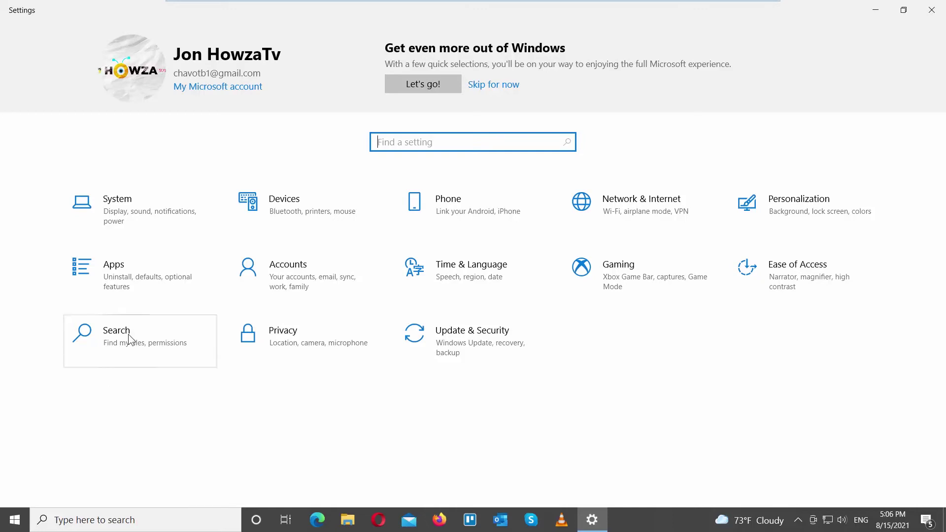
- Turn off 'Show recently opened items in Jump Lists' under Personalization > Start
{"action": "left_click", "coordinate": [812, 194]}
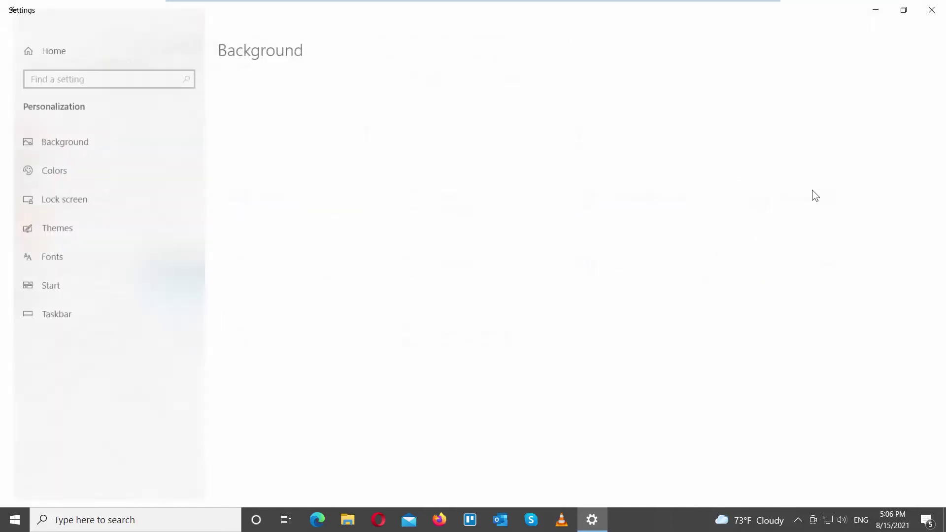
{"action": "left_click", "coordinate": [98, 286]}
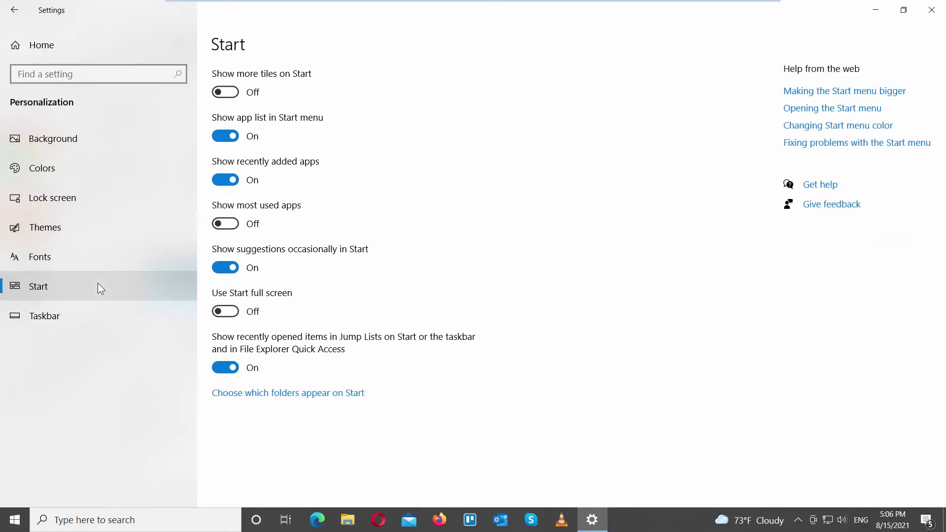
{"action": "left_click", "coordinate": [224, 368]}
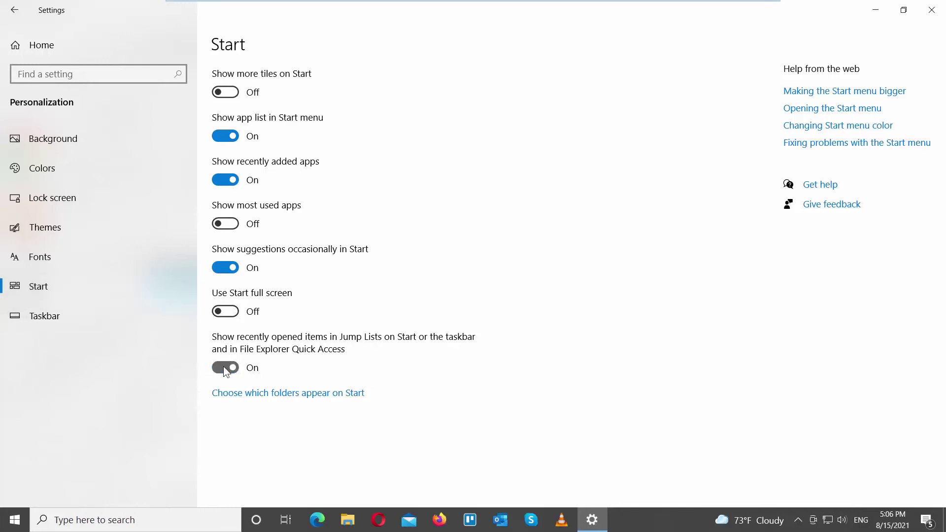
- Recheck VLC's taskbar jump list, then close Windows Settings
{"action": "right_click", "coordinate": [560, 523]}
{"action": "left_click", "coordinate": [591, 521]}
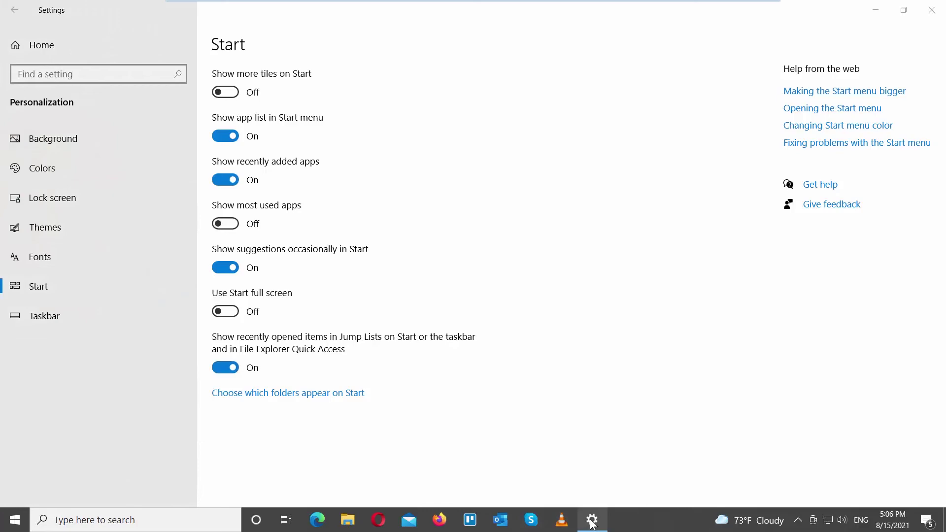
{"action": "left_click", "coordinate": [931, 10]}
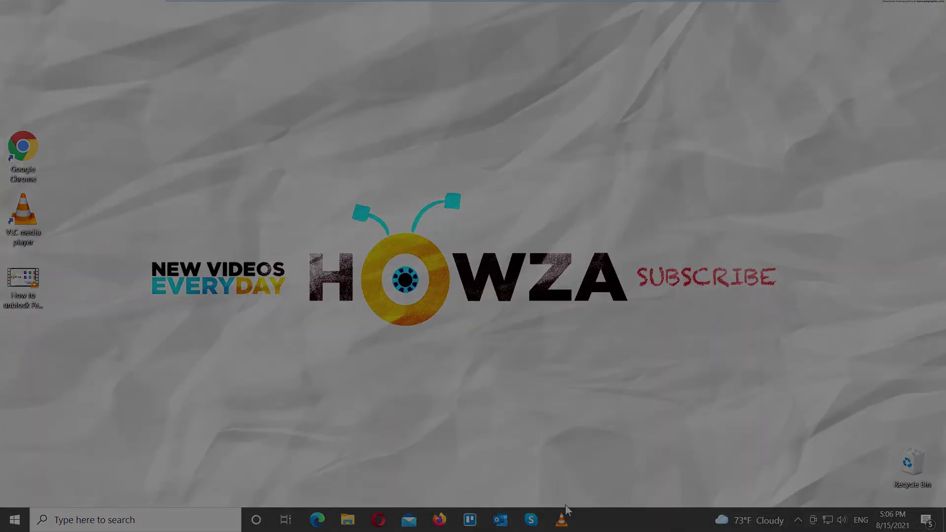